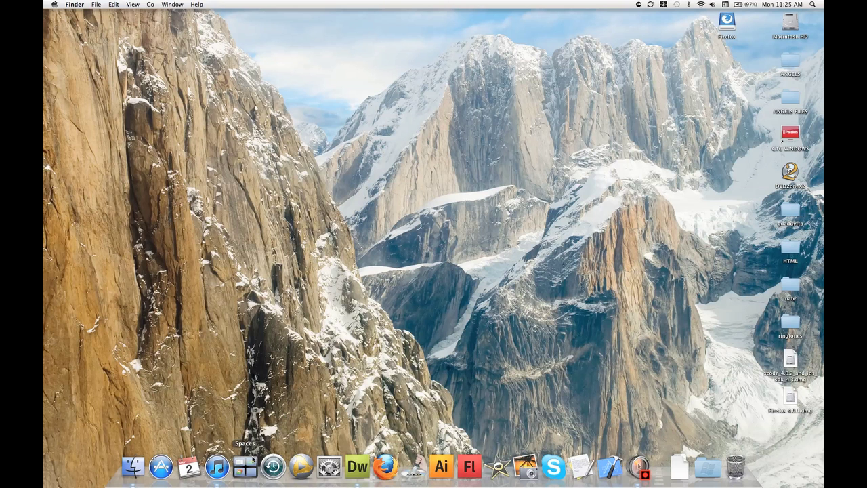
Step: Drag 'Hold On Loosely' from the iTunes Music library to the desktop as 2-14 Hold On Loosely.m4a
left_click(247, 463)
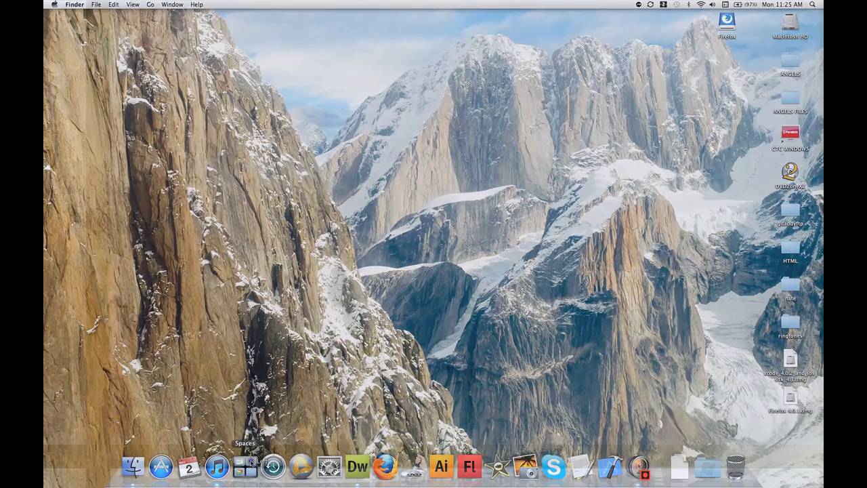
left_click(241, 345)
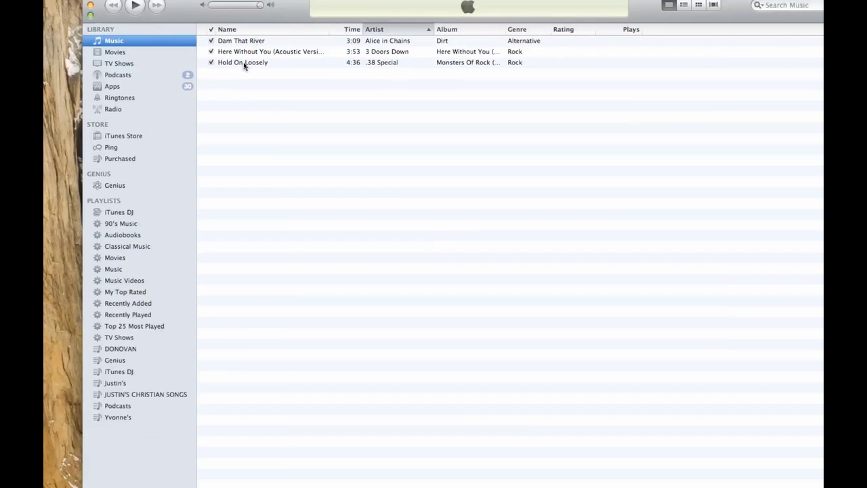
left_click(245, 64)
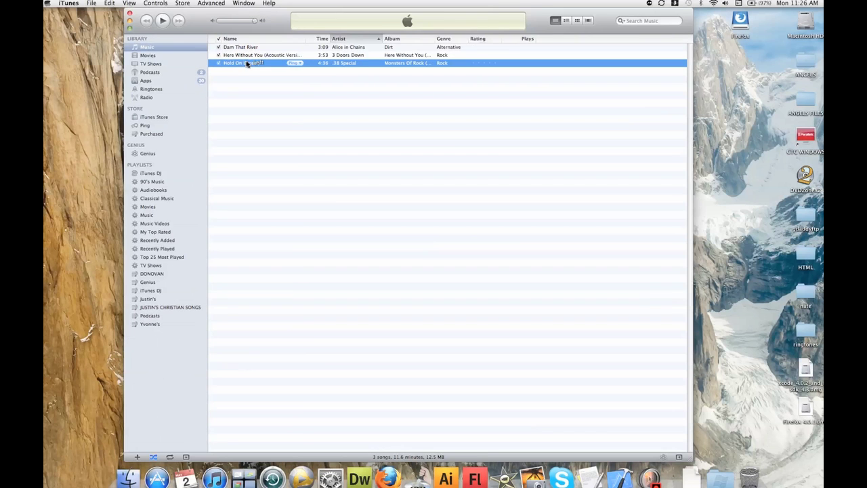
left_click_drag(247, 64, 85, 86)
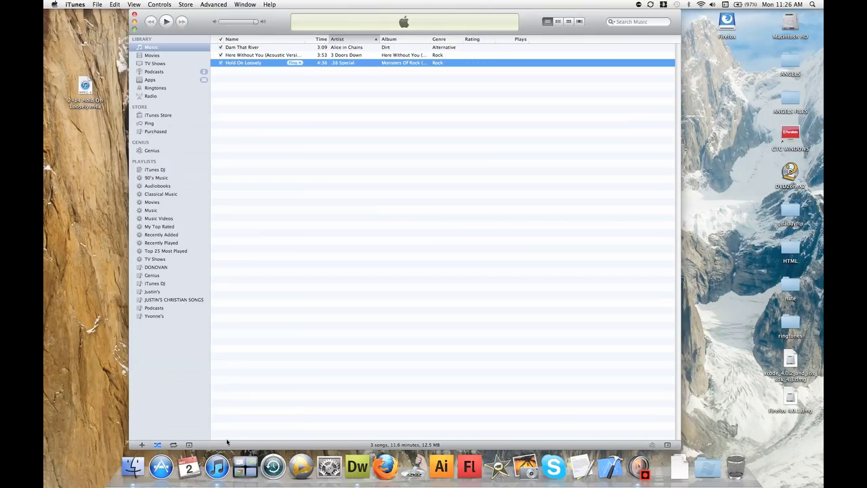
Step: Switch to the desktop with the site folders and open the ANGELS folder to check its contents
left_click(245, 466)
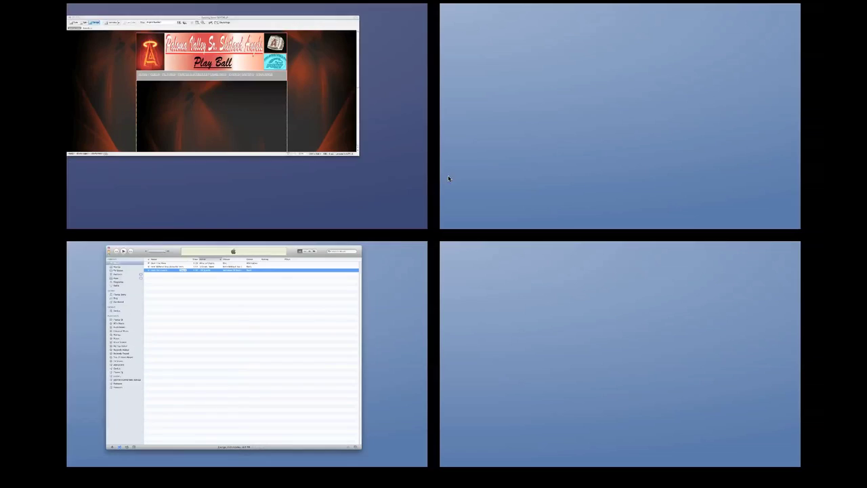
left_click(497, 170)
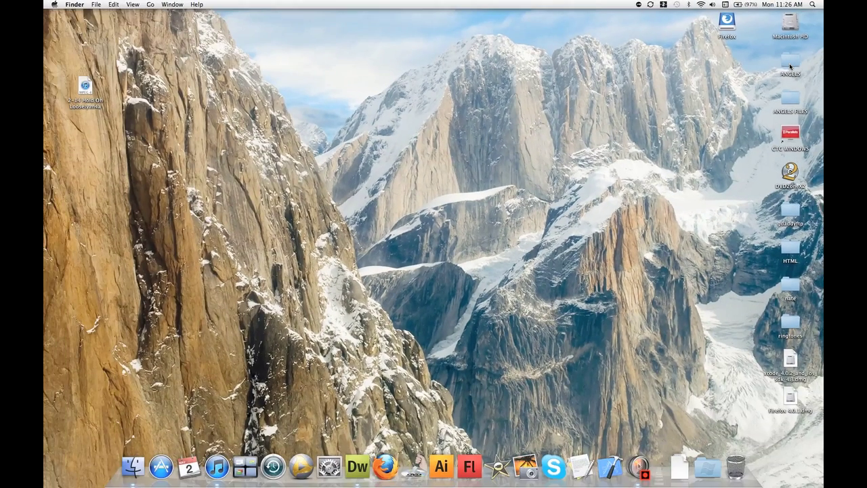
double_click(790, 65)
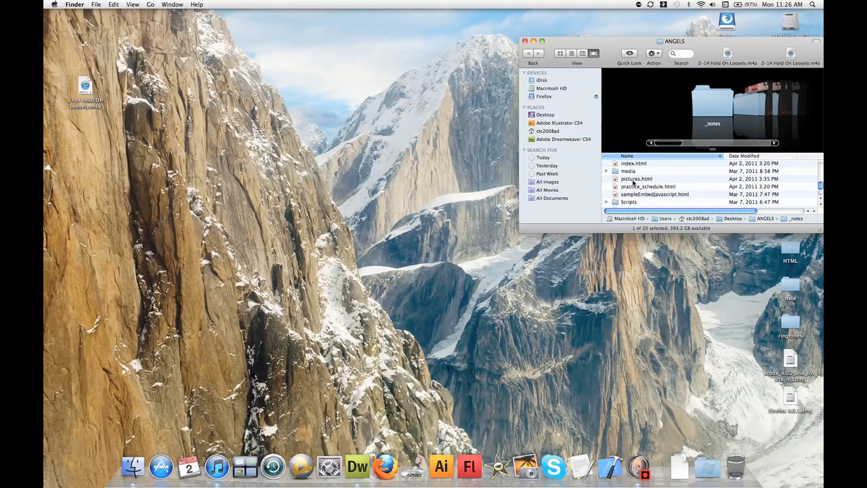
scroll(632, 181, "down", 3)
Step: Close the ANGELS window and move 2-14 Hold On Loosely.m4a from the desktop into ANGELS
right_click(633, 182)
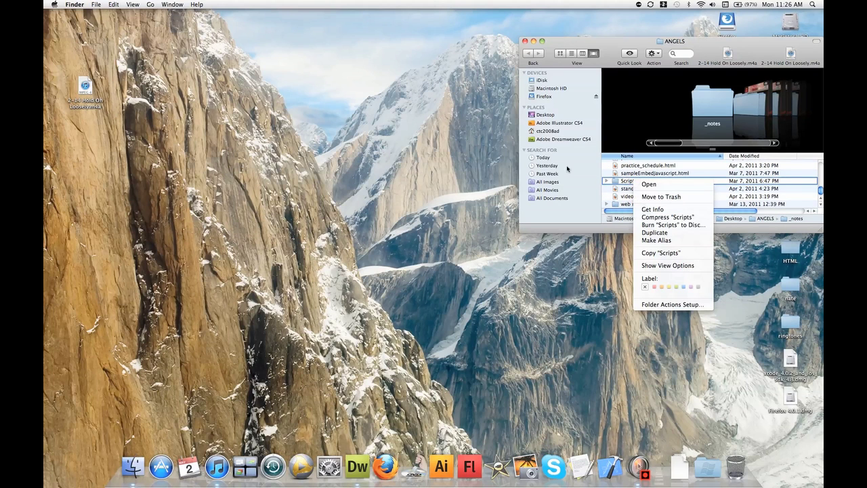
left_click(524, 42)
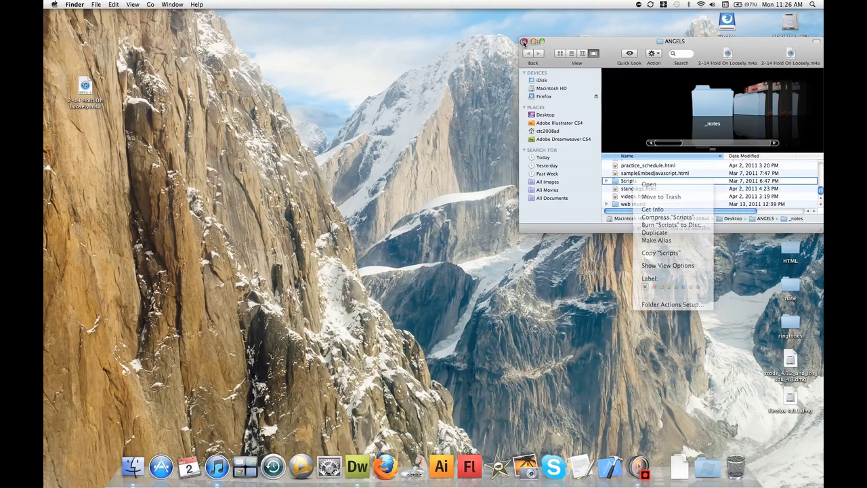
left_click(524, 42)
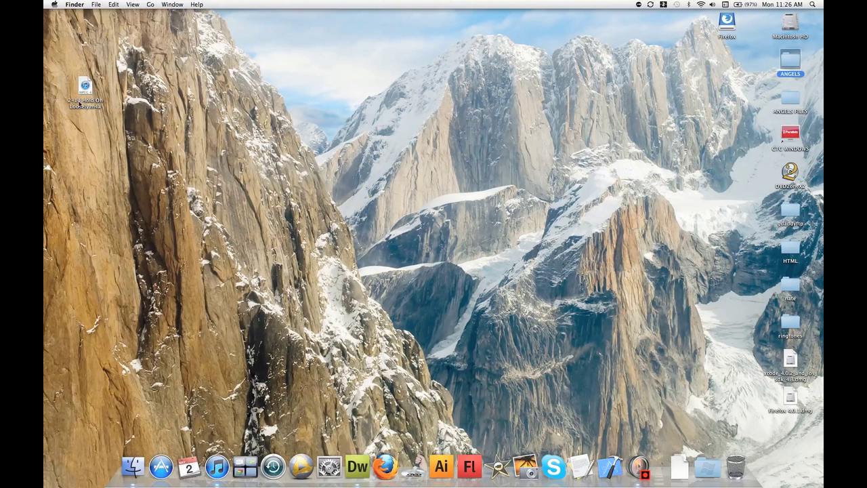
left_click_drag(80, 88, 793, 63)
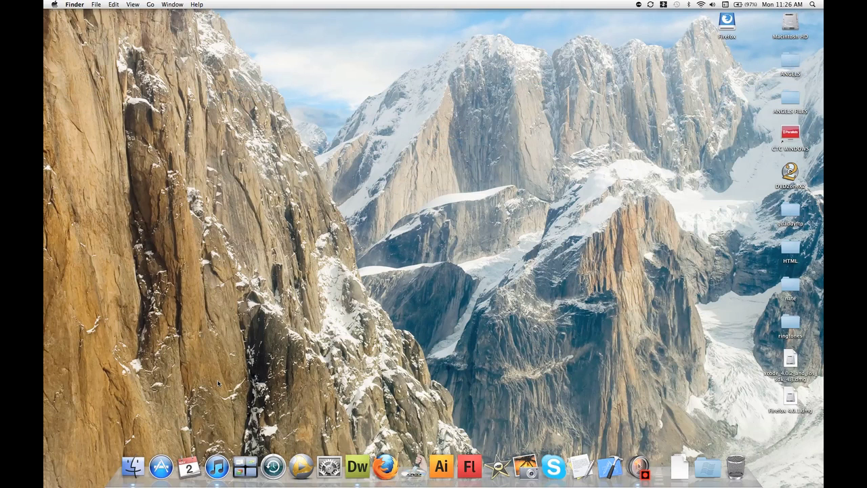
Step: Switch to the Dreamweaver space and confirm 2-14 Hold On Loosely (4.26MB) is in the site's Files panel
left_click(246, 466)
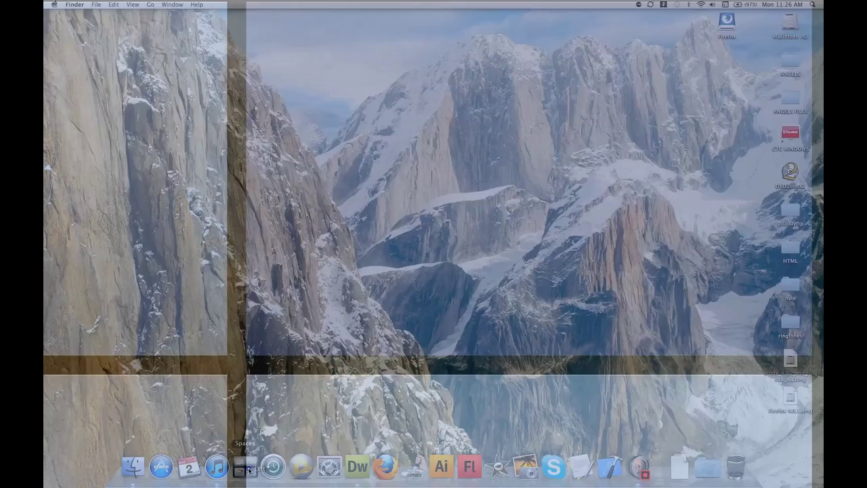
left_click(228, 138)
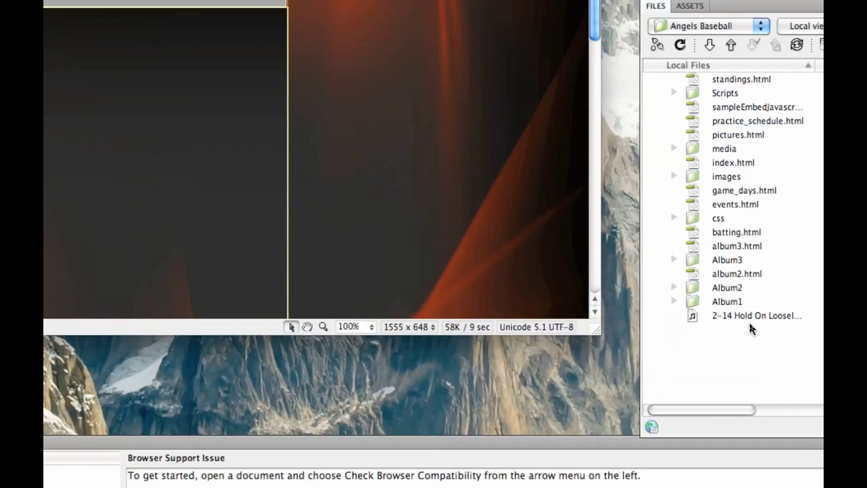
right_click(749, 320)
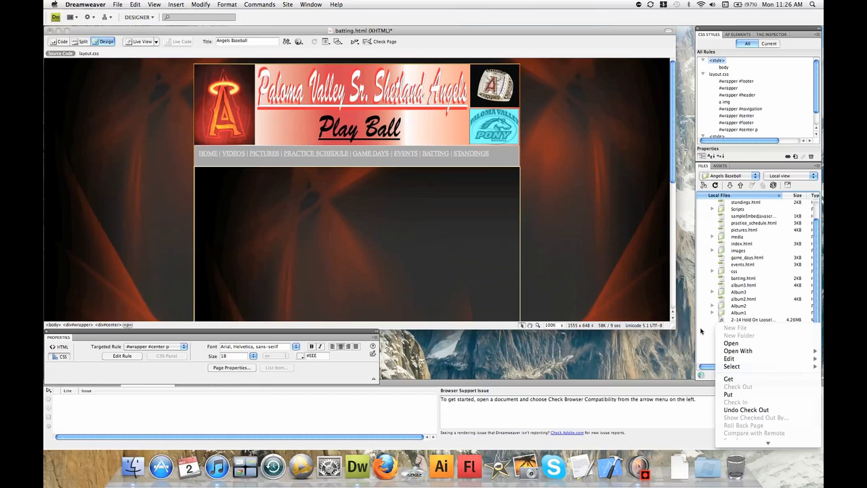
left_click(702, 330)
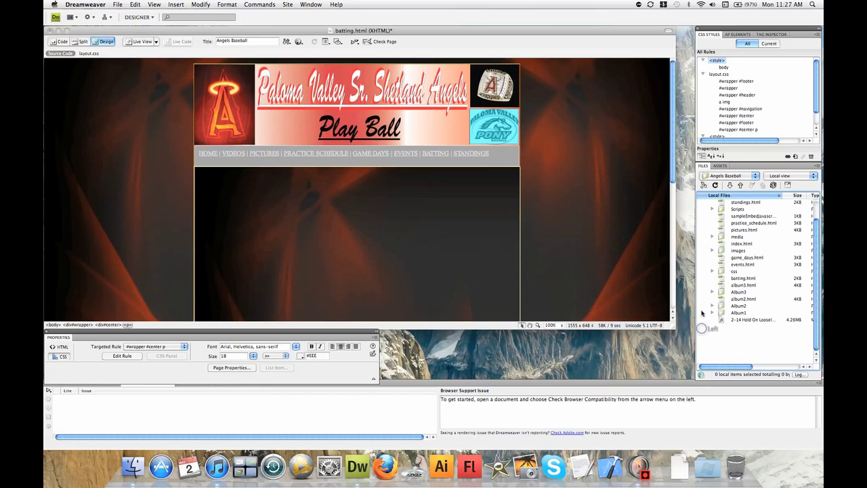
scroll(728, 223, "up", 3)
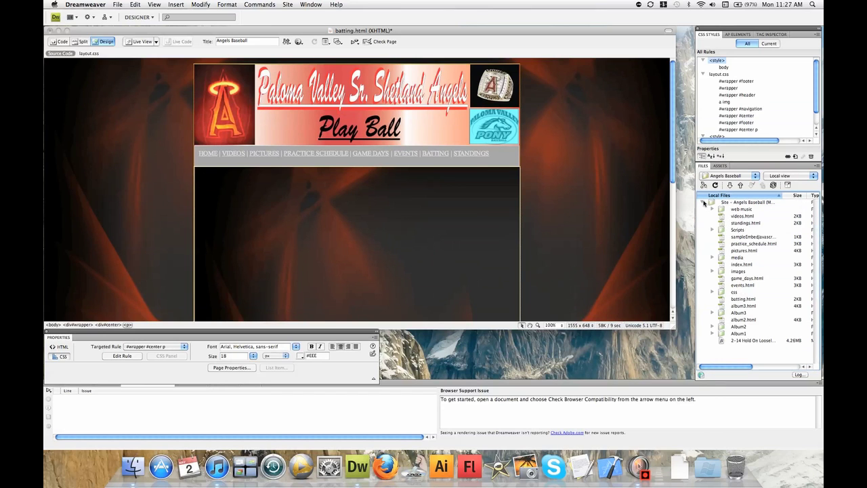
Step: Create a 'music' folder at the site root and move 2-14 Hold On Loosely into it
right_click(703, 203)
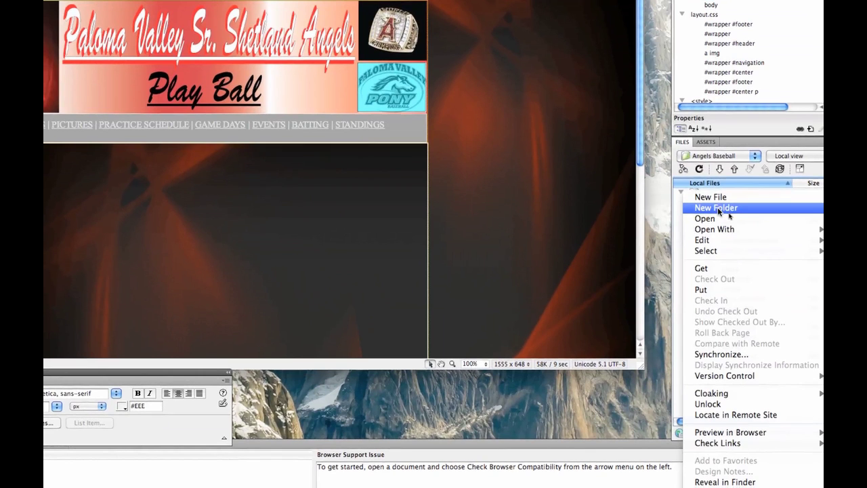
left_click(722, 213)
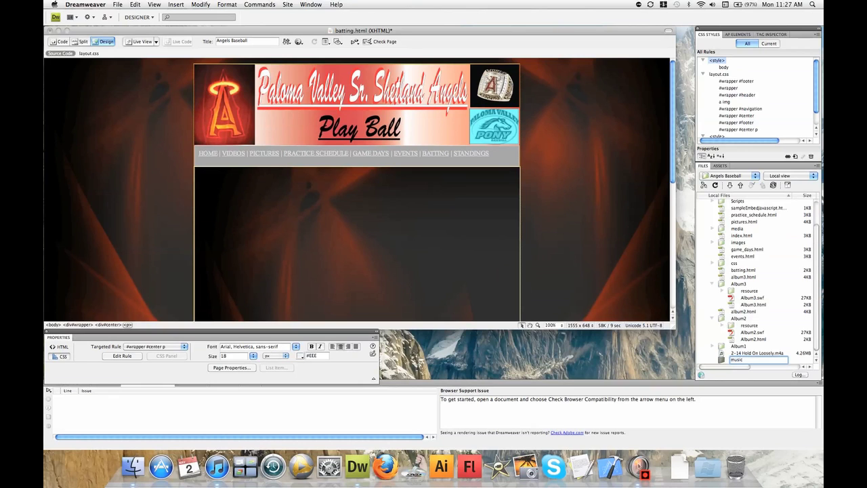
key("Return")
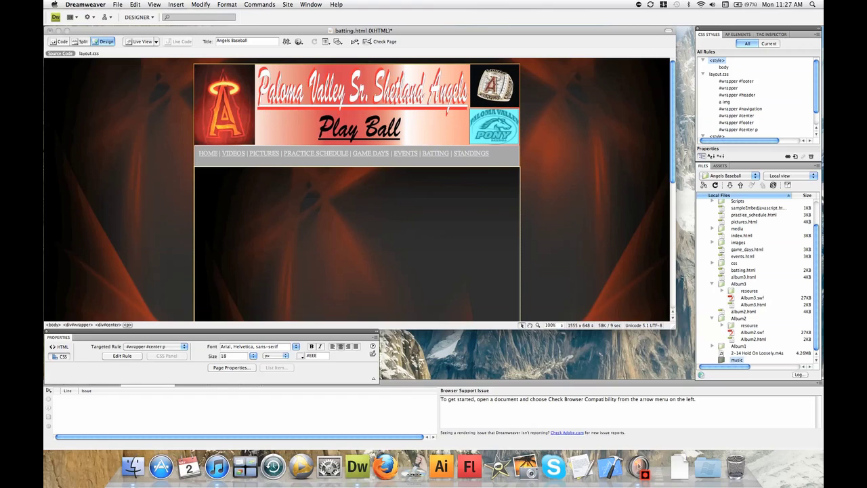
left_click(748, 353)
left_click_drag(741, 358, 737, 360)
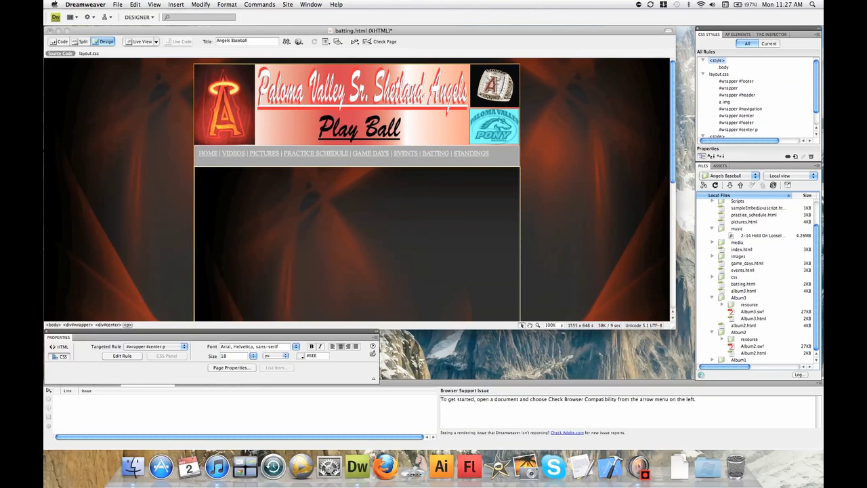
Step: Place the cursor in the batting page's empty content area, add a line, and show Split view
left_click(347, 182)
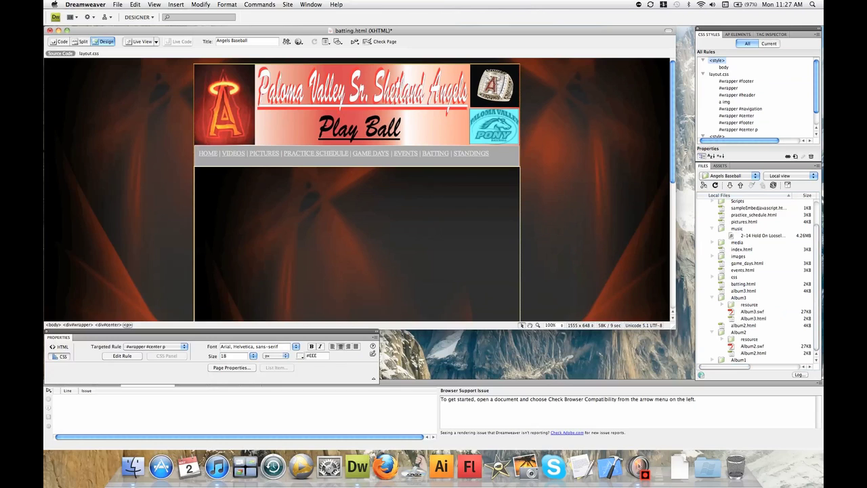
key("super+v")
left_click(83, 41)
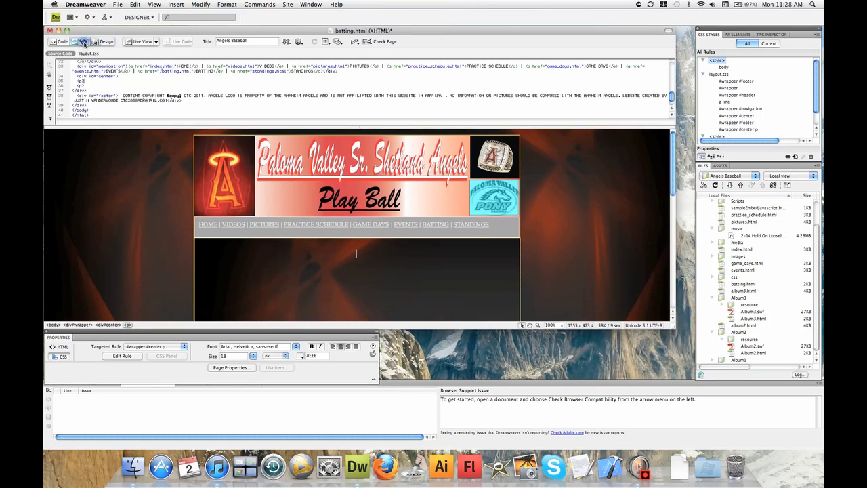
Step: Insert a media Plugin using music/2-14 Hold On Loosely.m4a as its source file
left_click(178, 5)
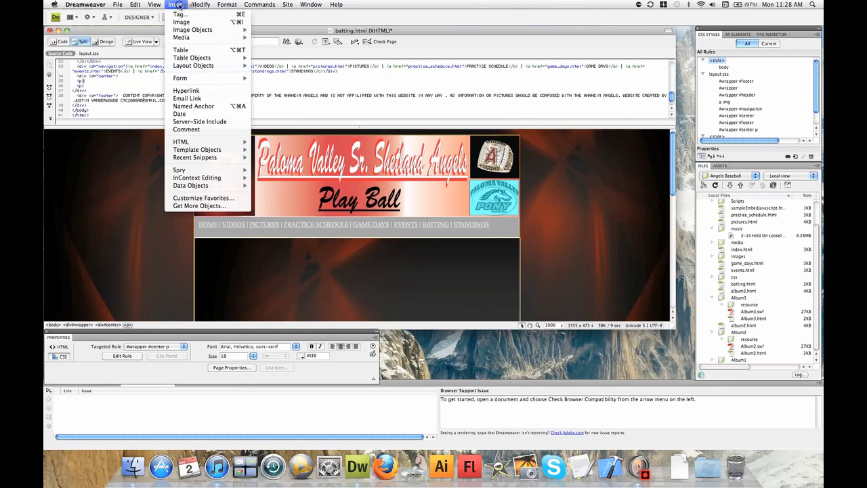
mouse_move(185, 38)
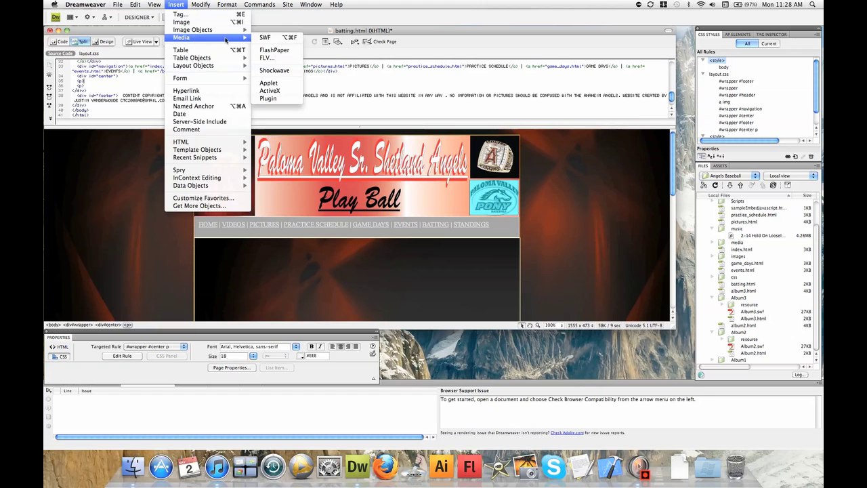
left_click(273, 102)
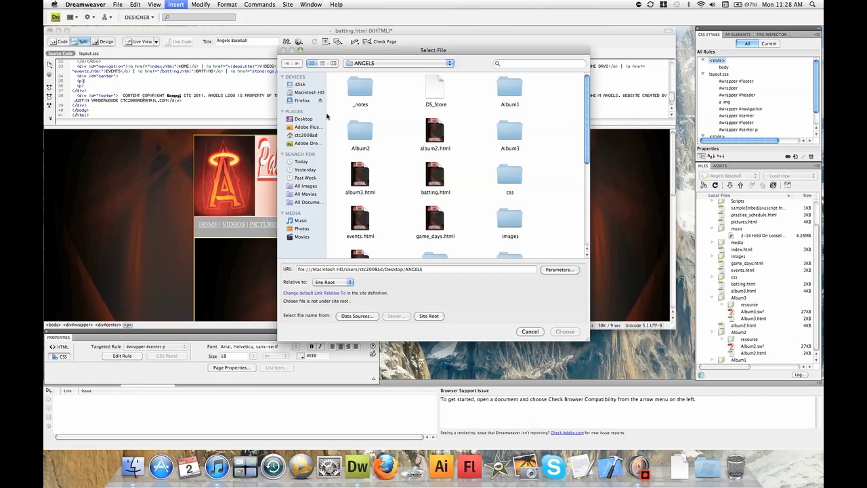
scroll(408, 144, "down", 3)
scroll(407, 144, "down", 5)
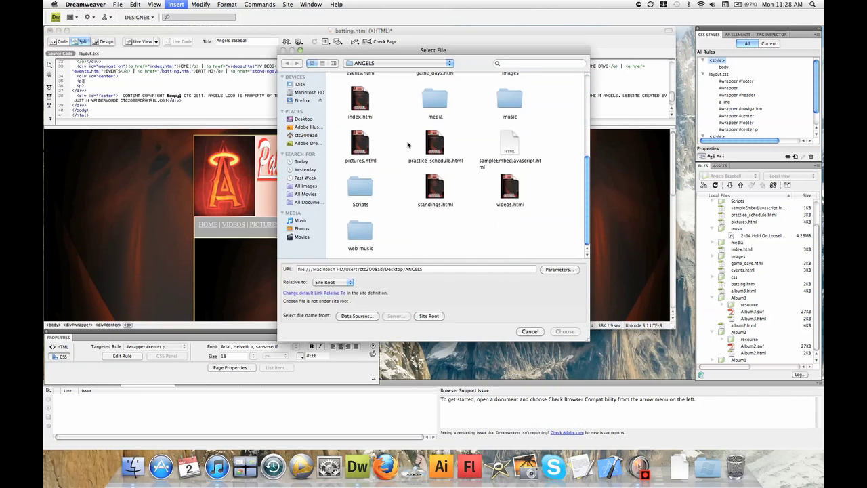
scroll(408, 144, "up", 4)
scroll(408, 144, "down", 4)
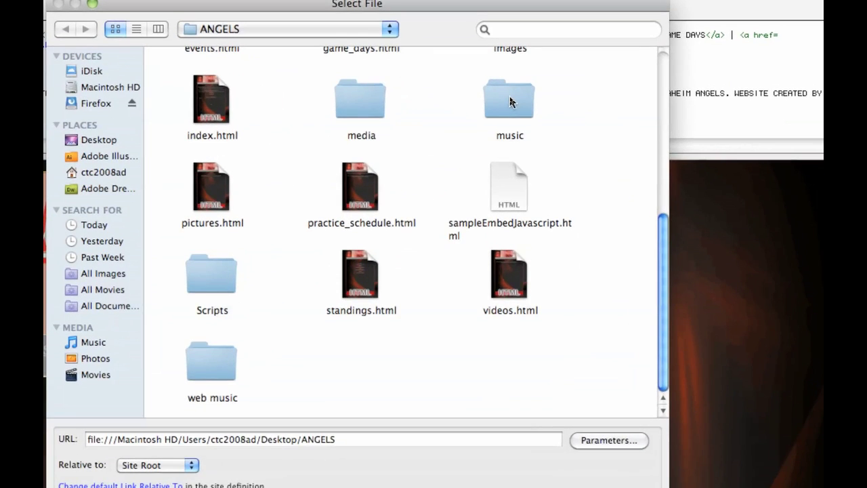
double_click(510, 100)
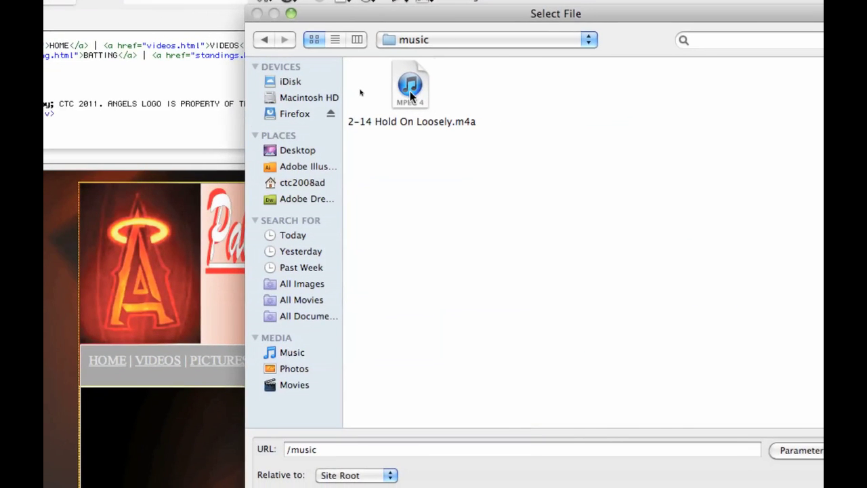
double_click(409, 90)
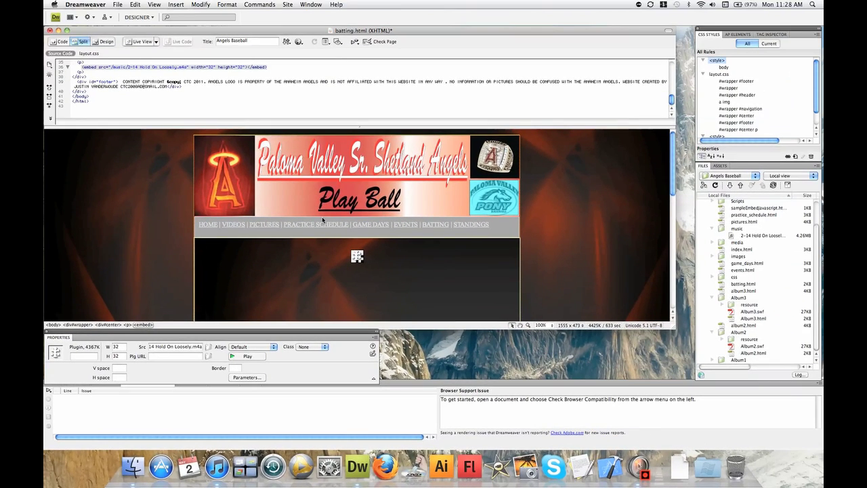
Step: Preview the batting page in Firefox.app, close the stray window, and preview it again
left_click(299, 42)
left_click(310, 52)
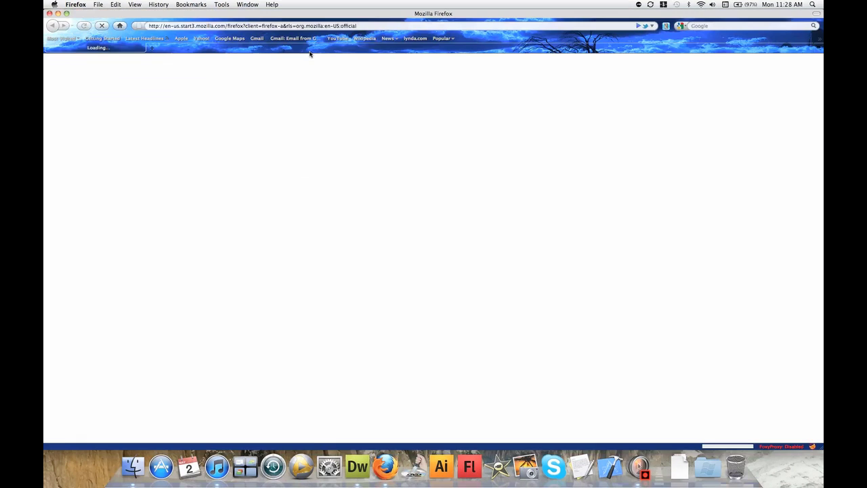
left_click(50, 13)
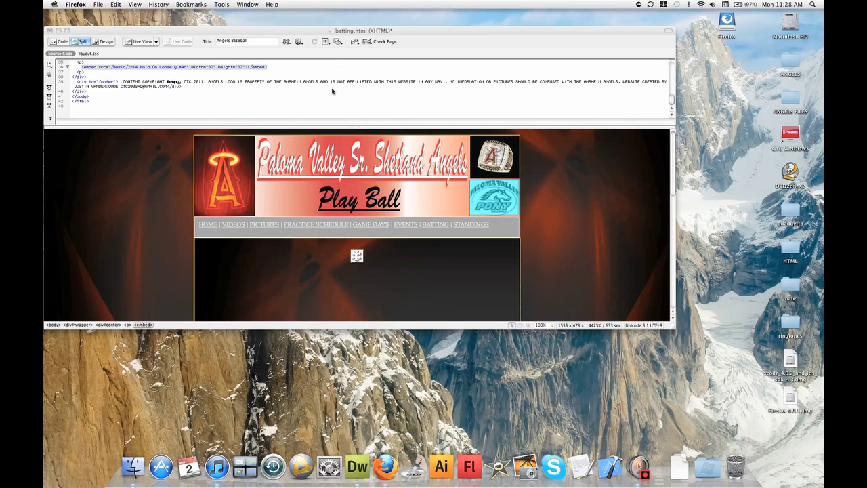
left_click(302, 43)
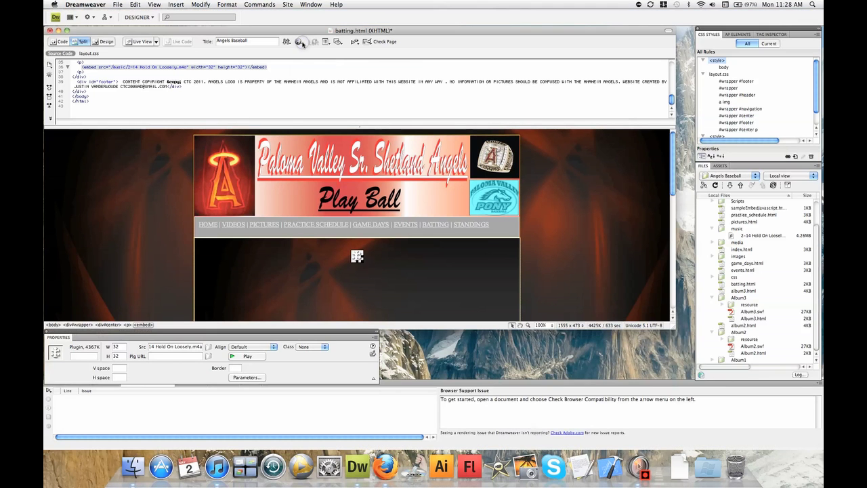
left_click(300, 41)
left_click(304, 51)
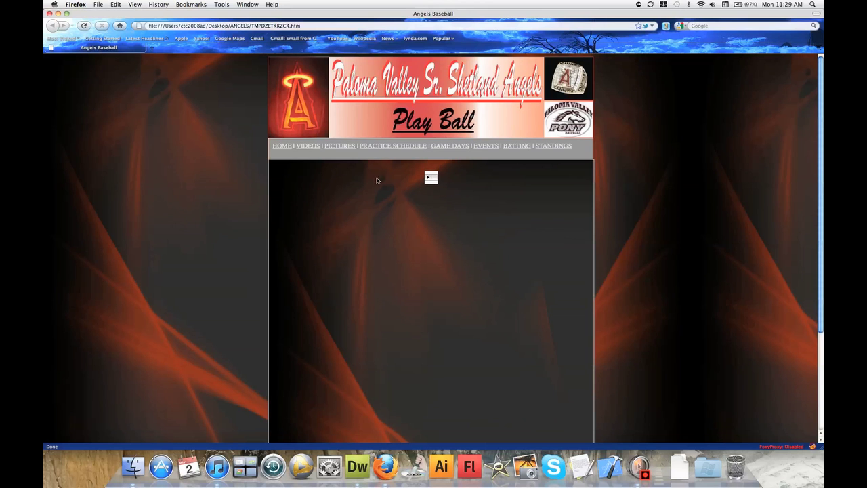
Step: Return to Design view and select the Hold On Loosely plugin, showing its 32×32 W and H fields
left_click(50, 14)
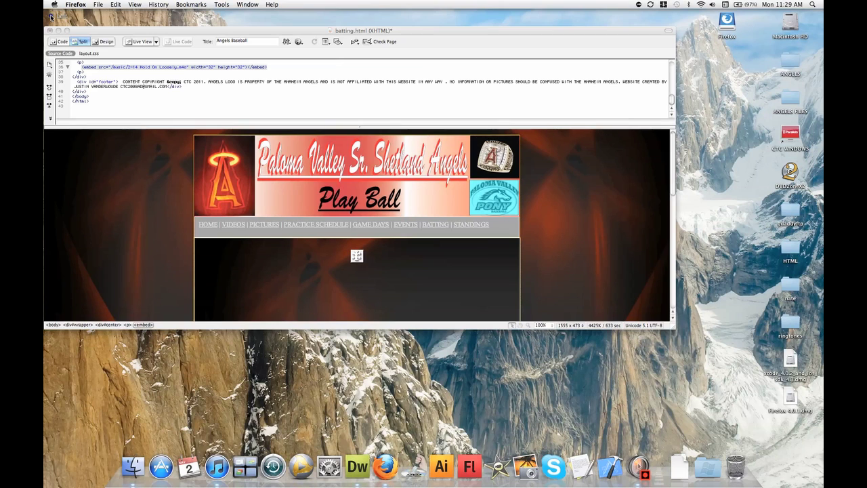
left_click(230, 236)
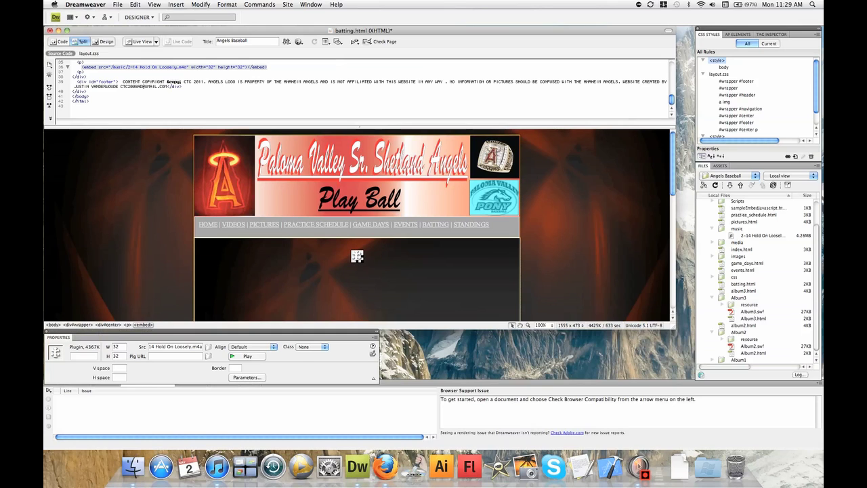
left_click(399, 258)
left_click(357, 256)
left_click(387, 257)
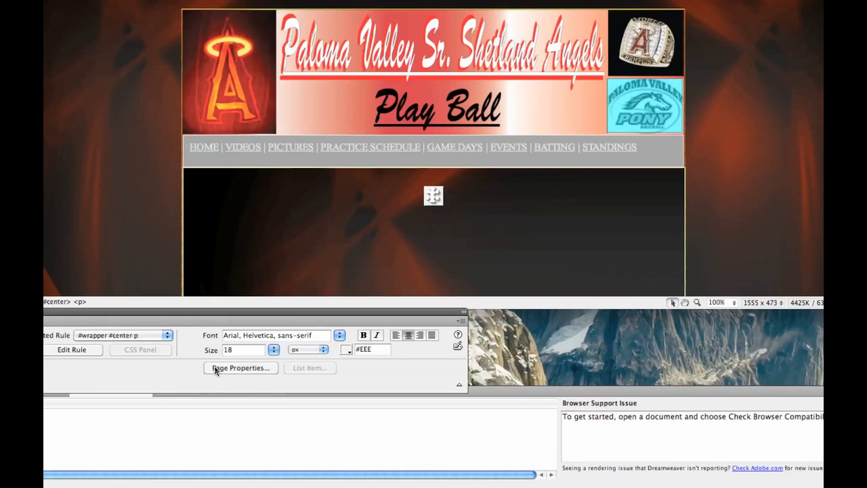
key("ctrl+v")
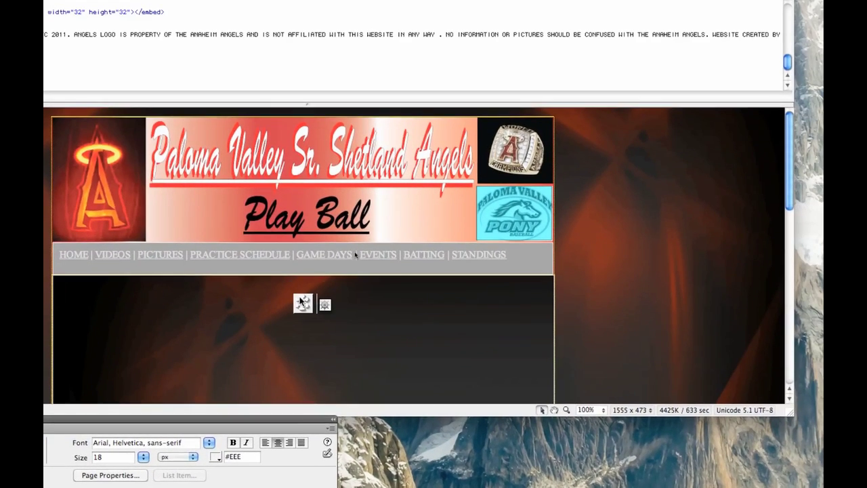
left_click(355, 255)
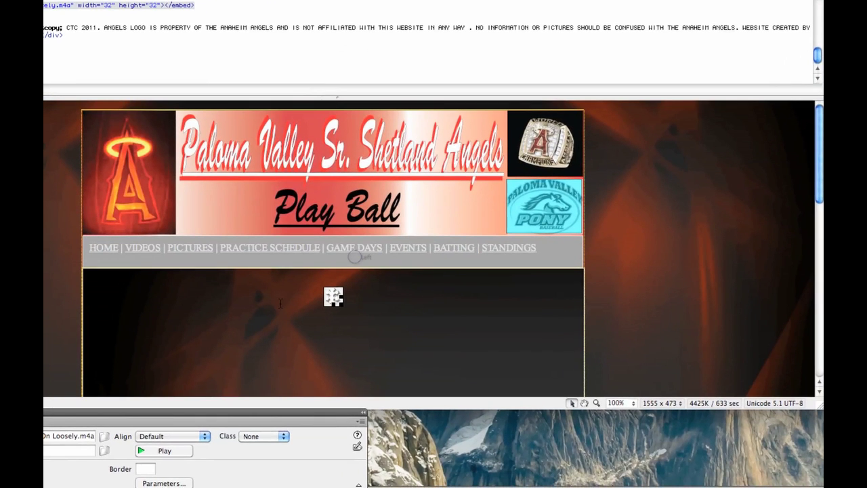
left_click(291, 262)
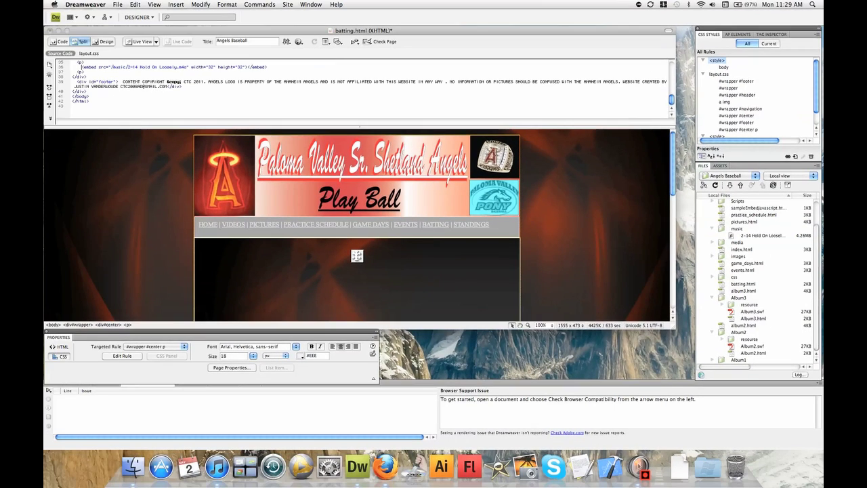
left_click(252, 302)
left_click(357, 257)
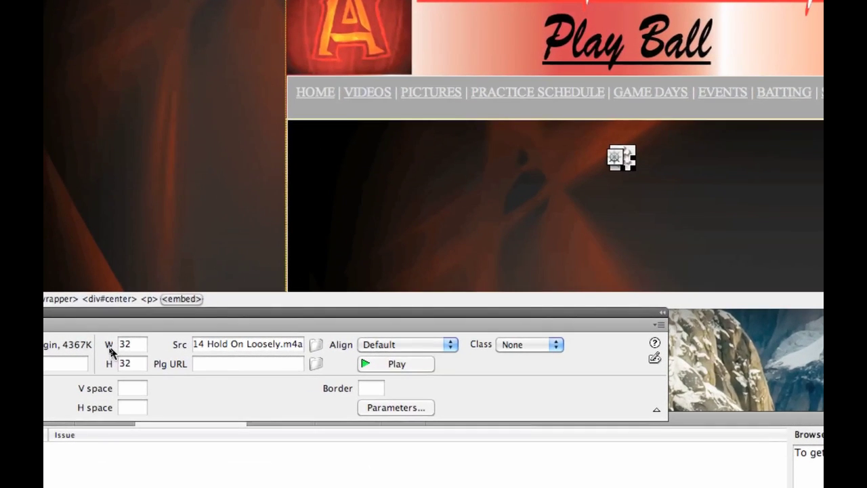
Step: Set the plugin's W to 200 and H to 50, then drag-resize it to 236 × 40
left_click(128, 346)
double_click(118, 349)
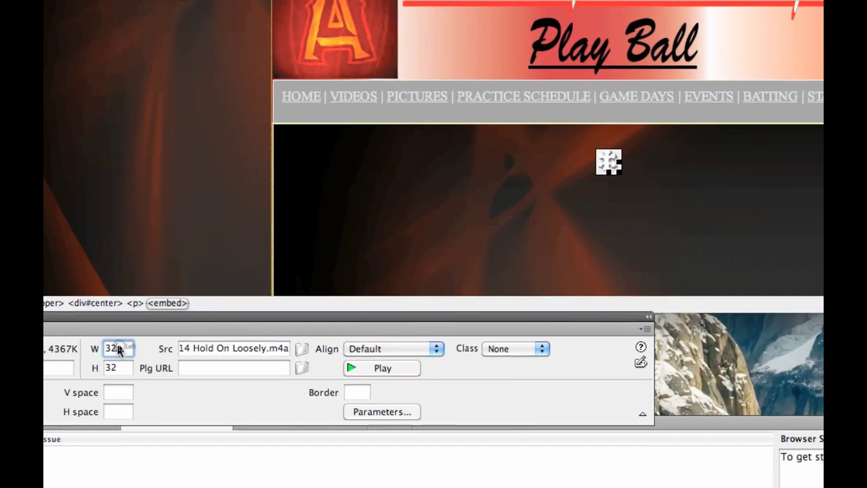
key("BackSpace")
type("200")
key("Tab")
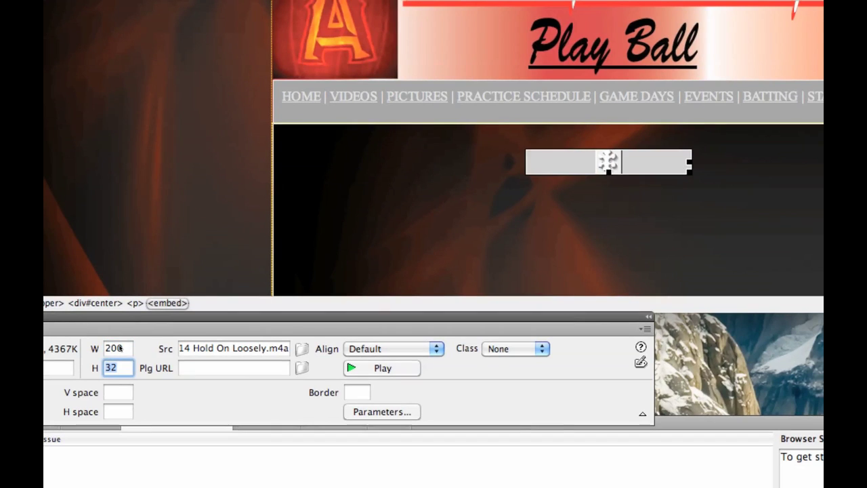
type("50")
key("Tab")
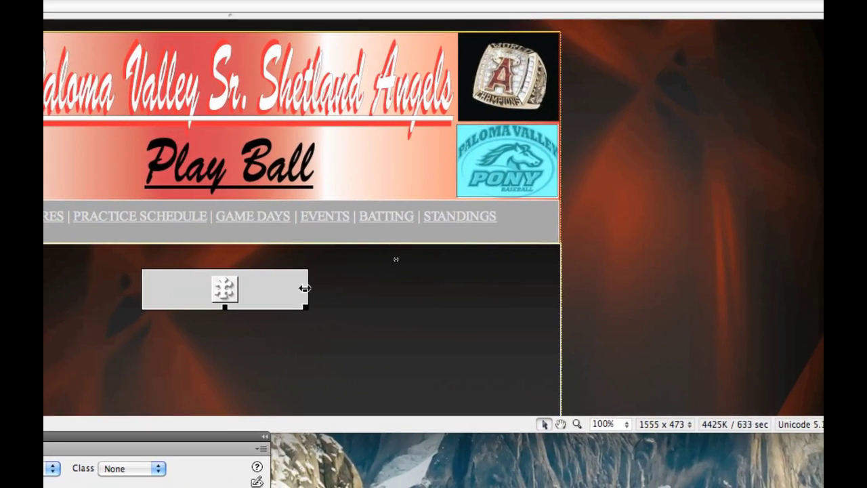
left_click_drag(305, 289, 277, 287)
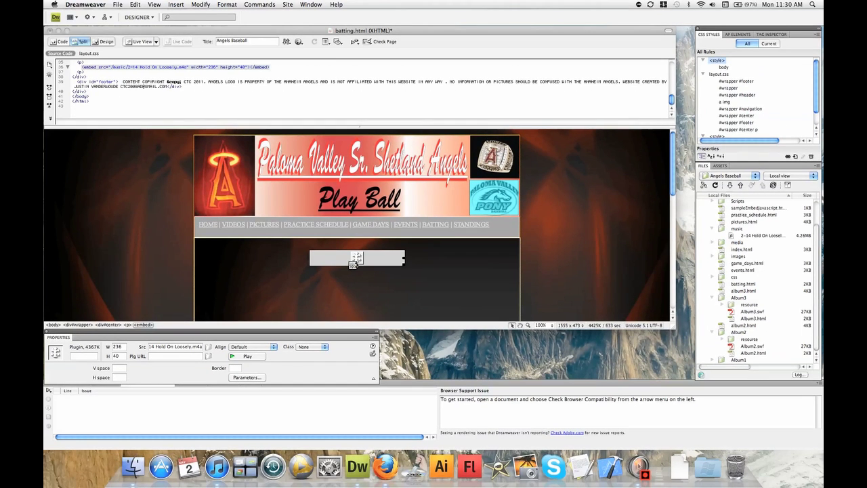
Step: Save batting.html with Cmd+S and preview it in Firefox.app
key("super+s")
left_click(303, 43)
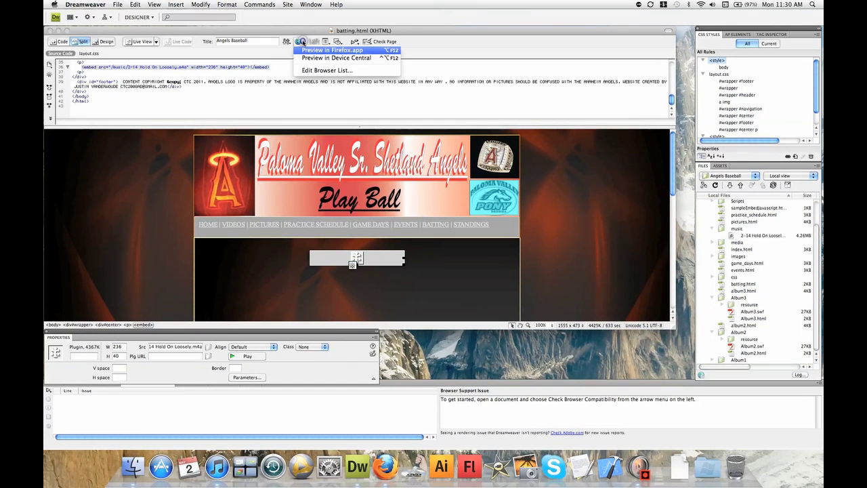
left_click(306, 50)
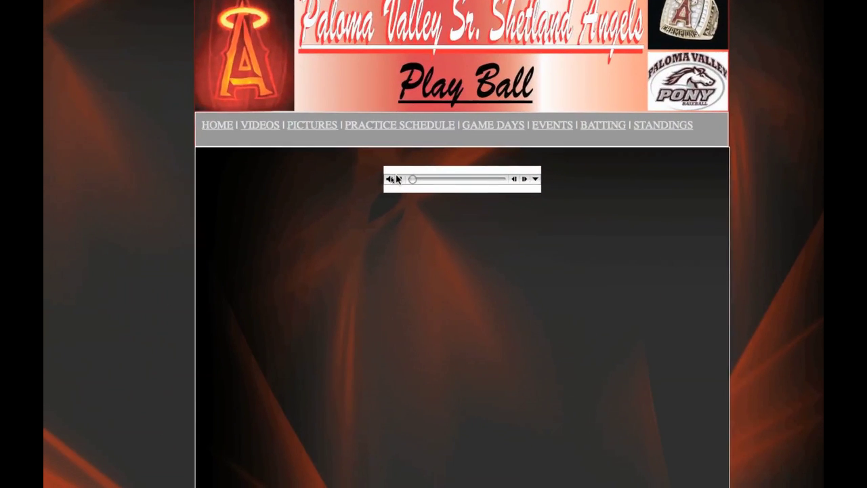
Step: Play Hold On Loosely in the QuickTime controller, pause it, and dismiss the player's options menu
left_click(398, 179)
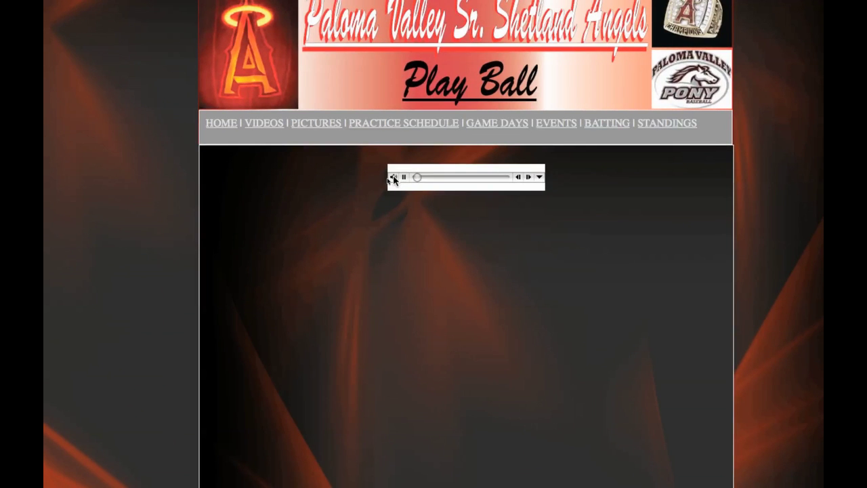
mouse_move(393, 179)
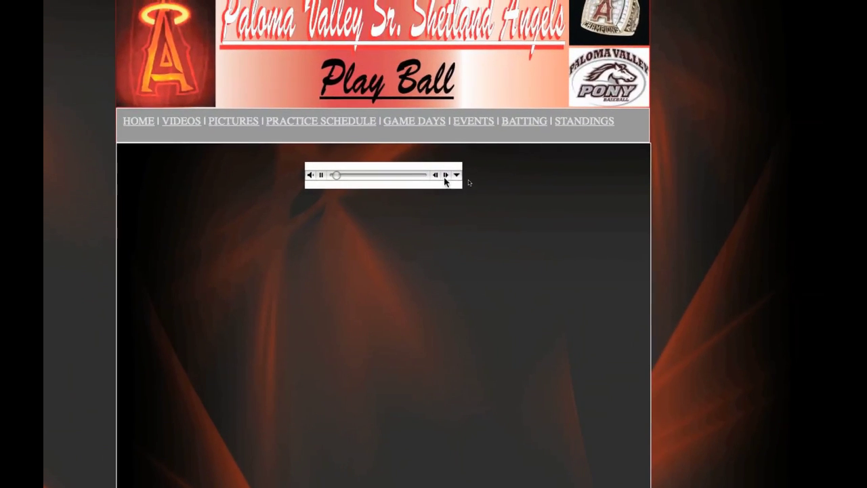
left_click(445, 177)
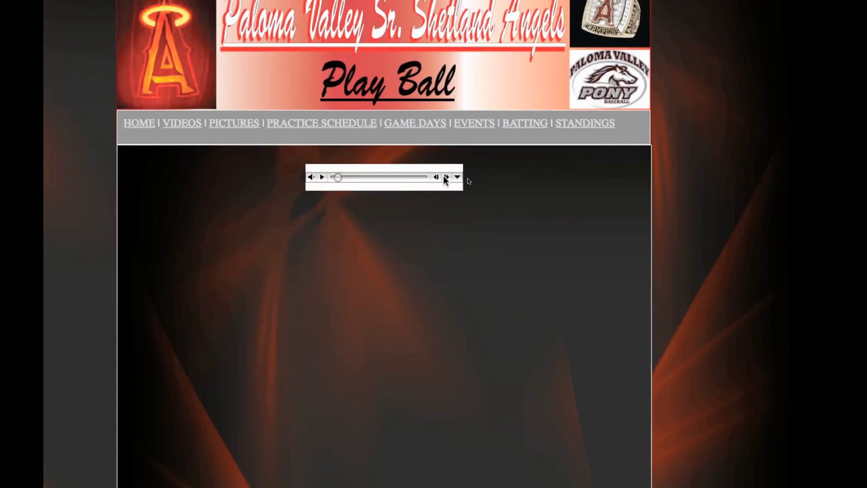
left_click(454, 178)
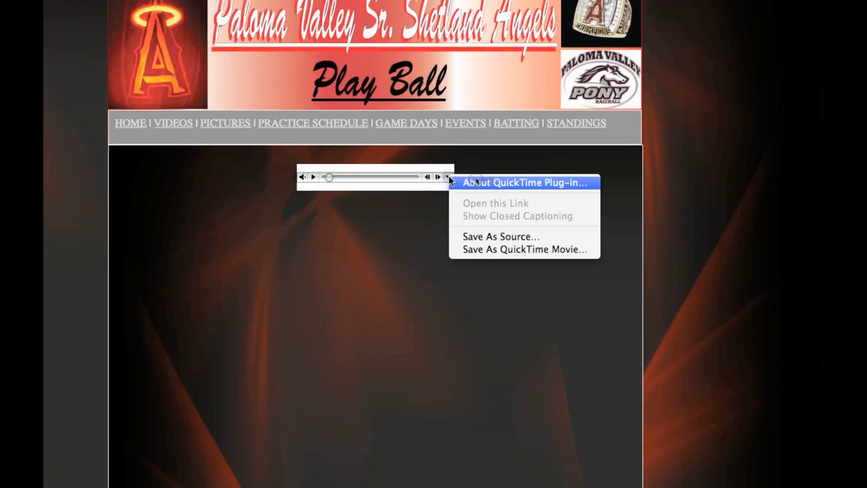
left_click(409, 196)
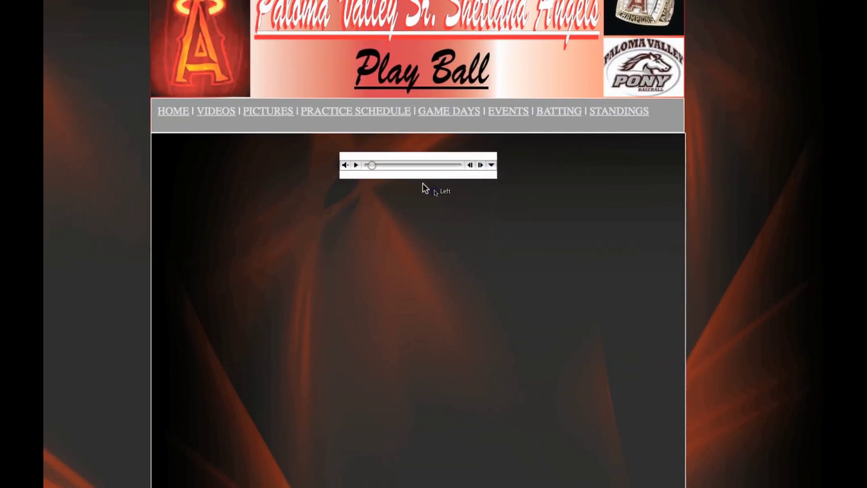